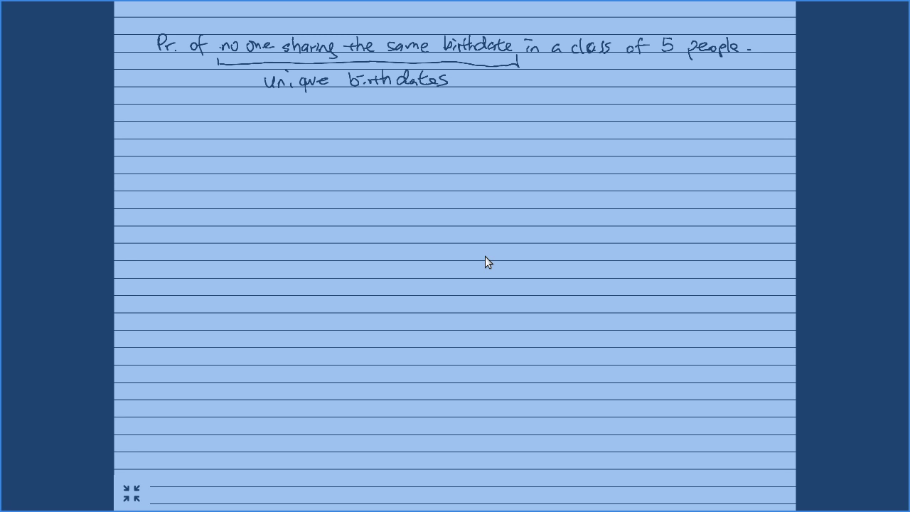
Switch to the untitled spreadsheet in Firefox and enter =combin(365,5) in cell A2
key(alt+Tab)
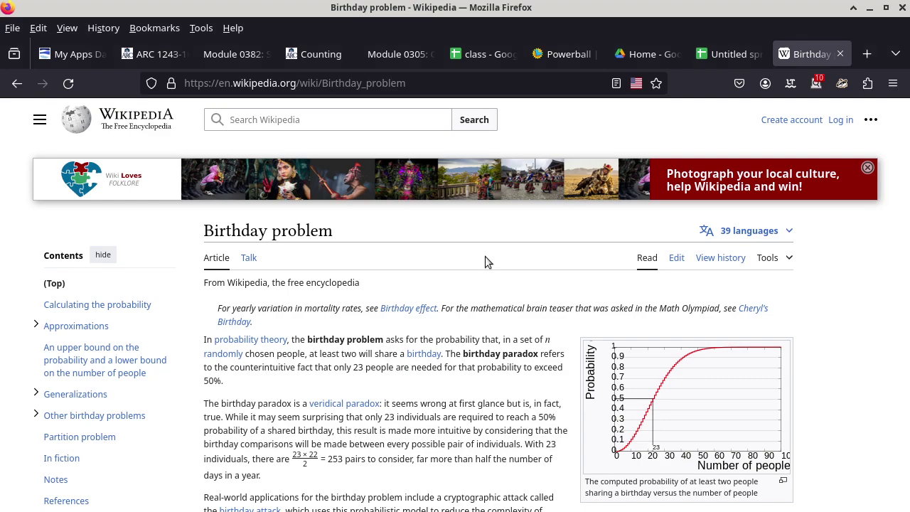
click(736, 60)
click(74, 242)
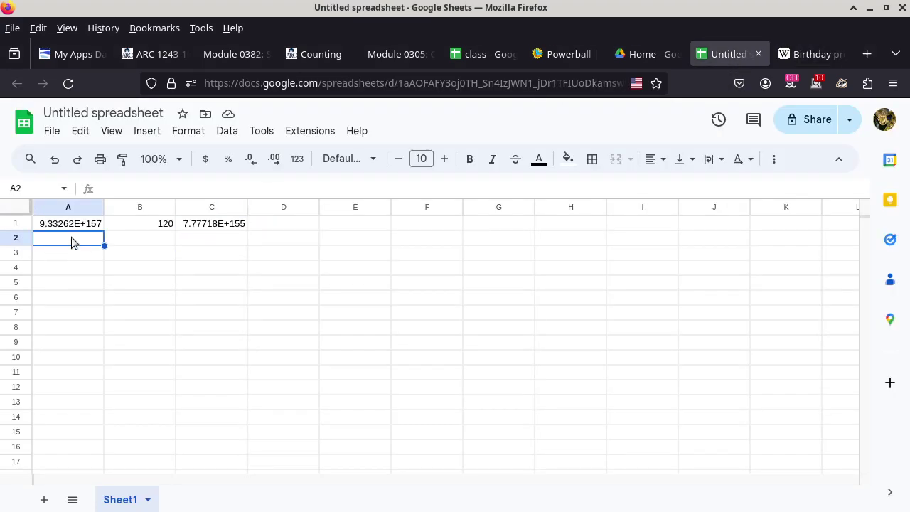
text(=)
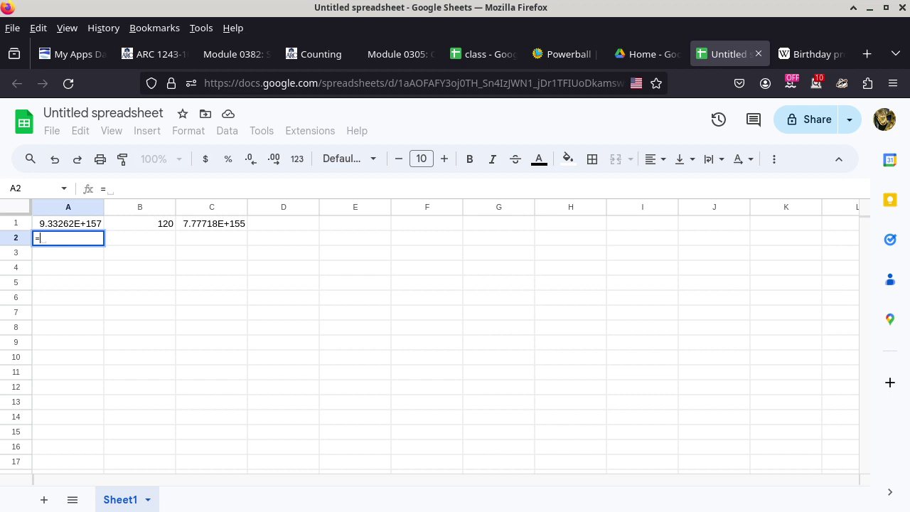
text(combin(3)
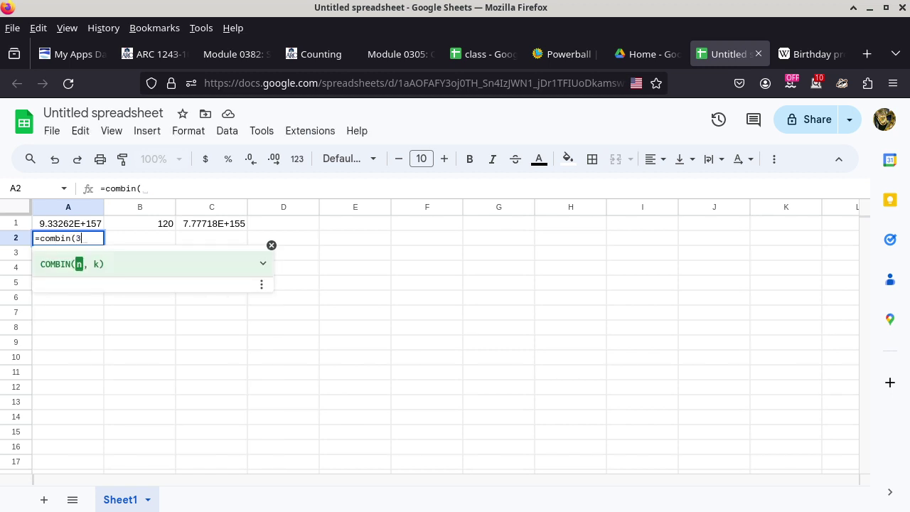
text(65,5))
key(Return)
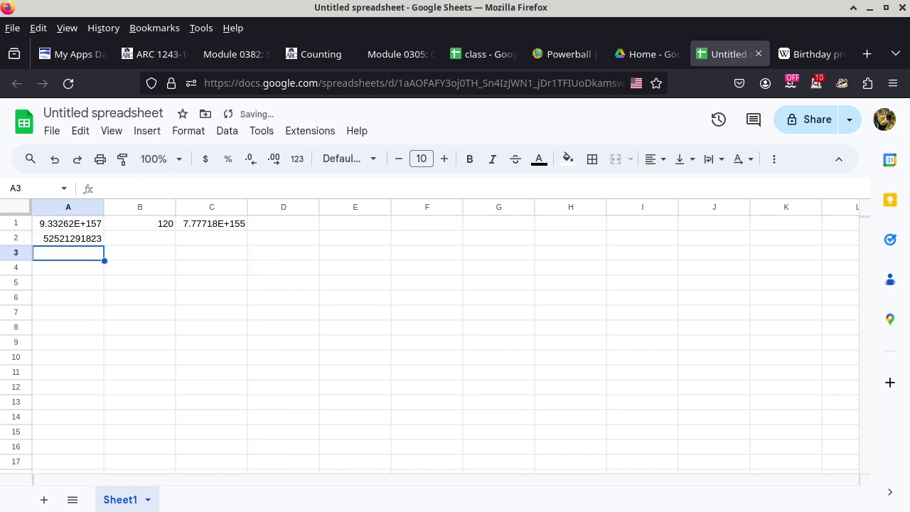
Calculate the permutations of 5 birthdates from 365 in cell B2 with =permut(365,5)
click(139, 238)
text(=p)
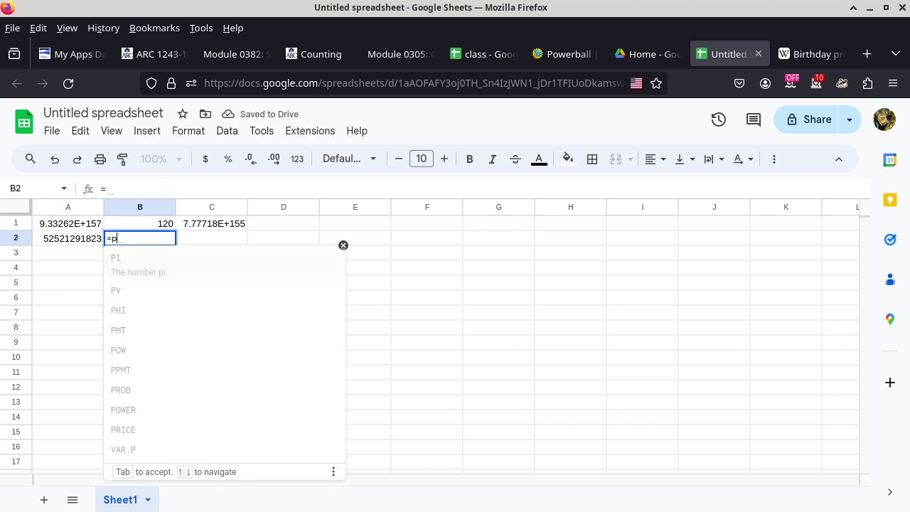
text(ermut(365,)
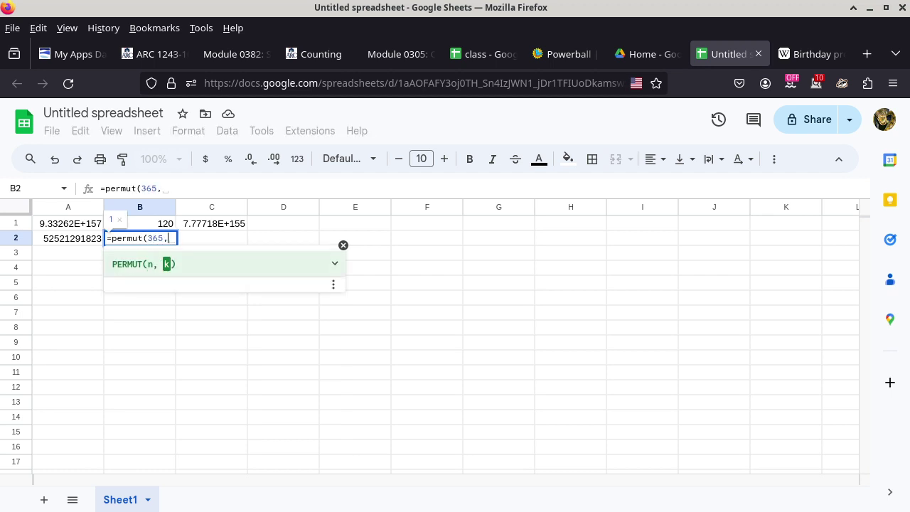
text(5))
key(Return)
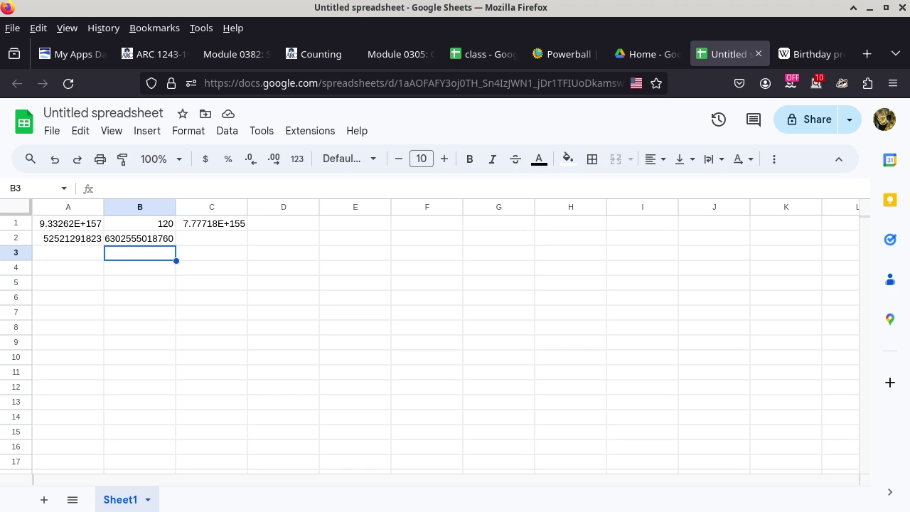
Compute 365 to the fifth power in cell C2 with =power(365,5)
key(Up)
key(Right)
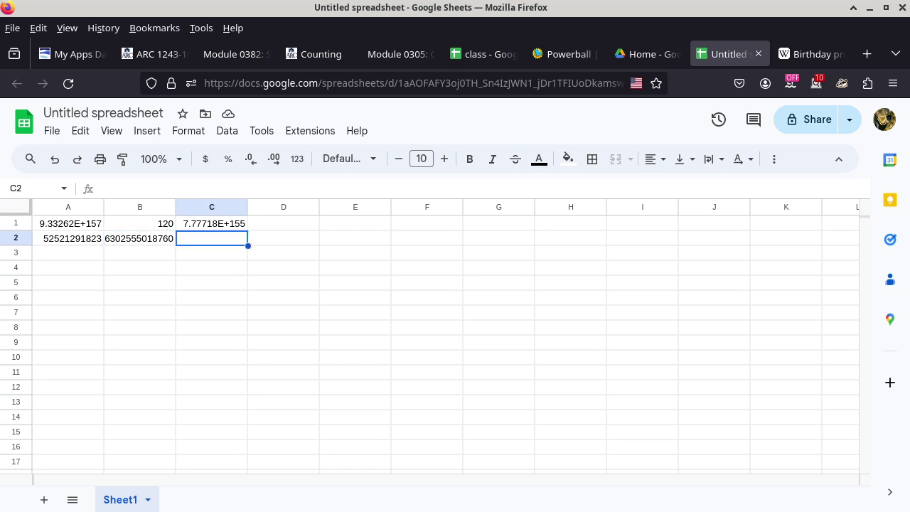
text(=power)
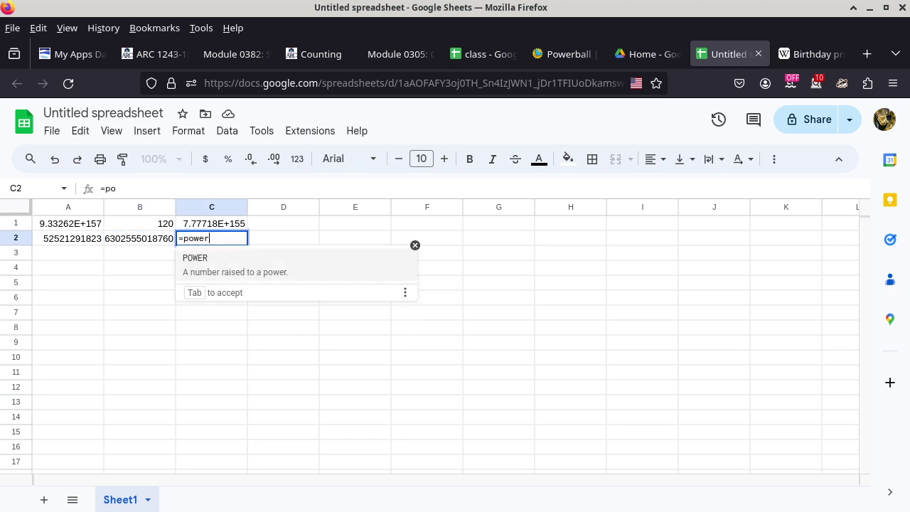
text((365,)
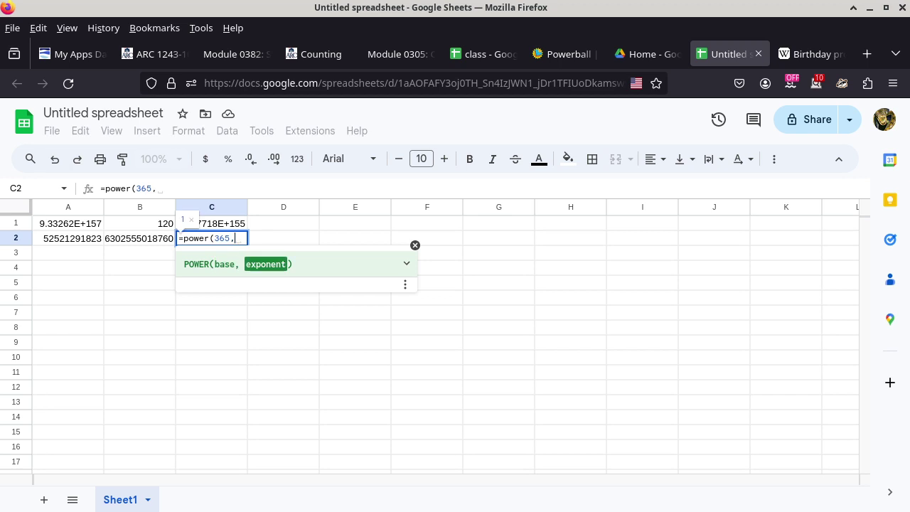
text(5))
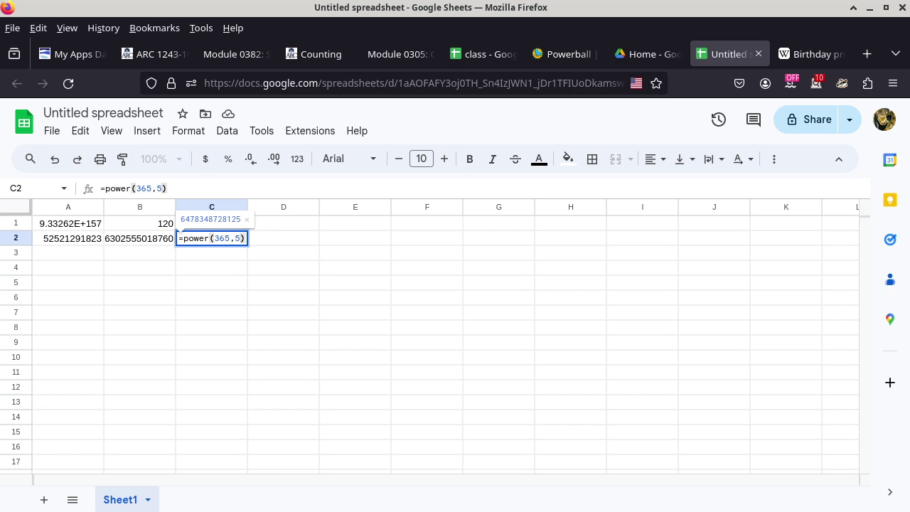
key(Return)
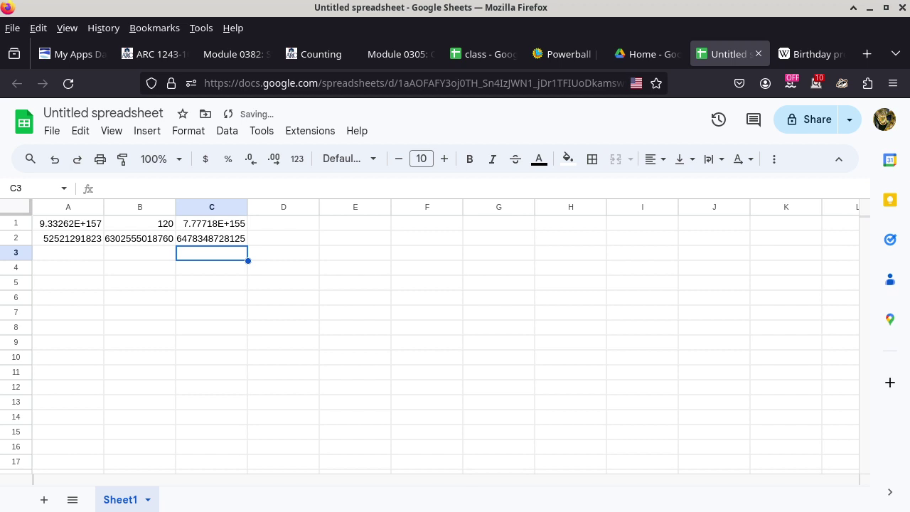
click(211, 238)
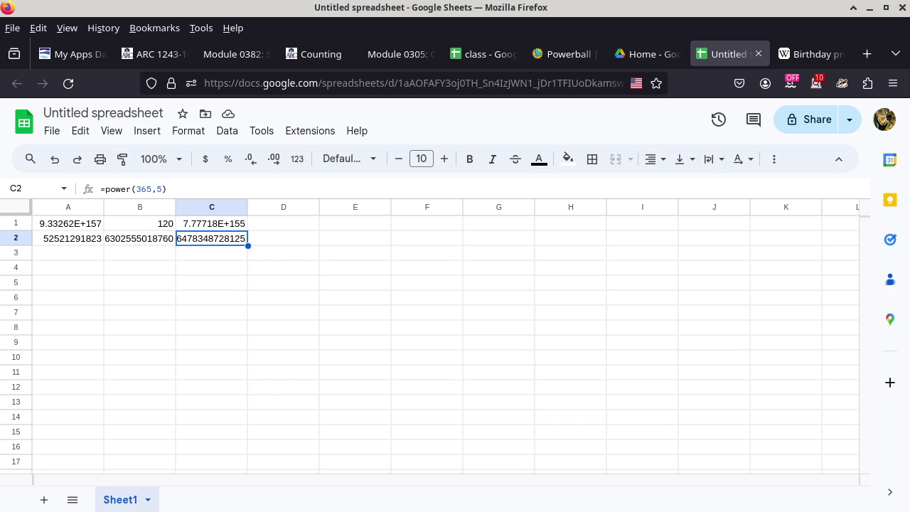
Switch to the lined note page and sketch a tree diagram with four branches from one root, each splitting into four more
key(Print)
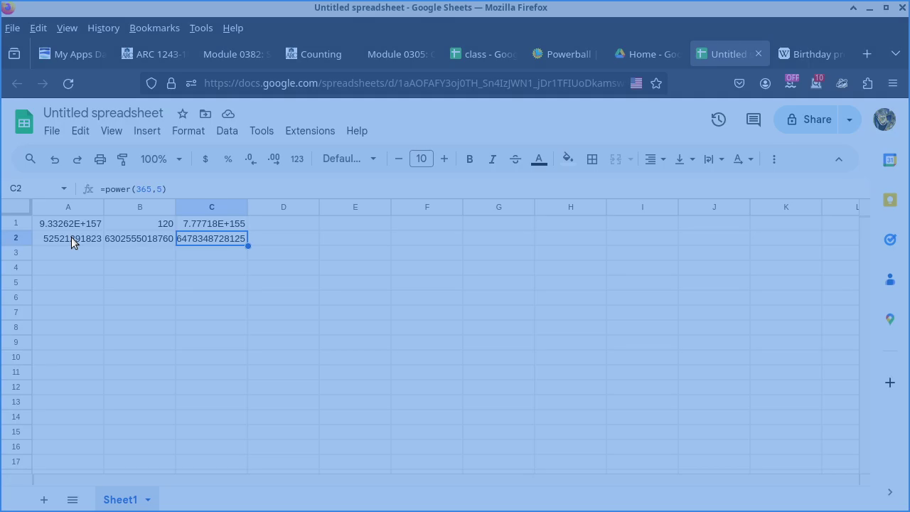
key(alt+Tab)
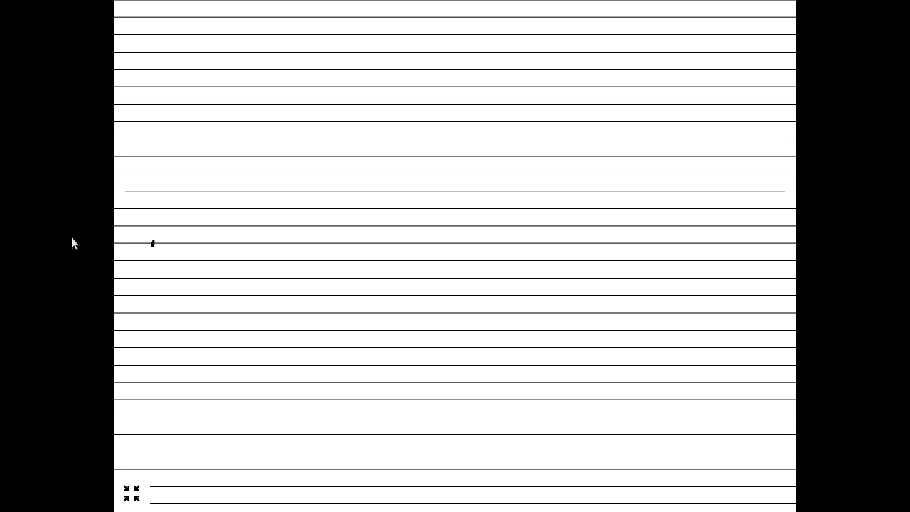
drag(151, 244, 274, 121)
mouse_move(151, 244)
mouse_down()
mouse_move(266, 197)
mouse_move(193, 252)
mouse_move(275, 273)
mouse_up()
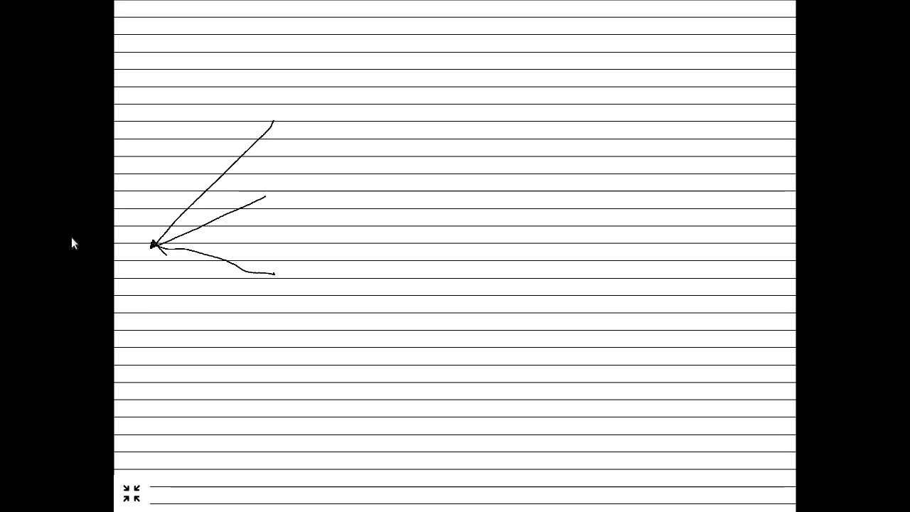
drag(152, 245, 282, 368)
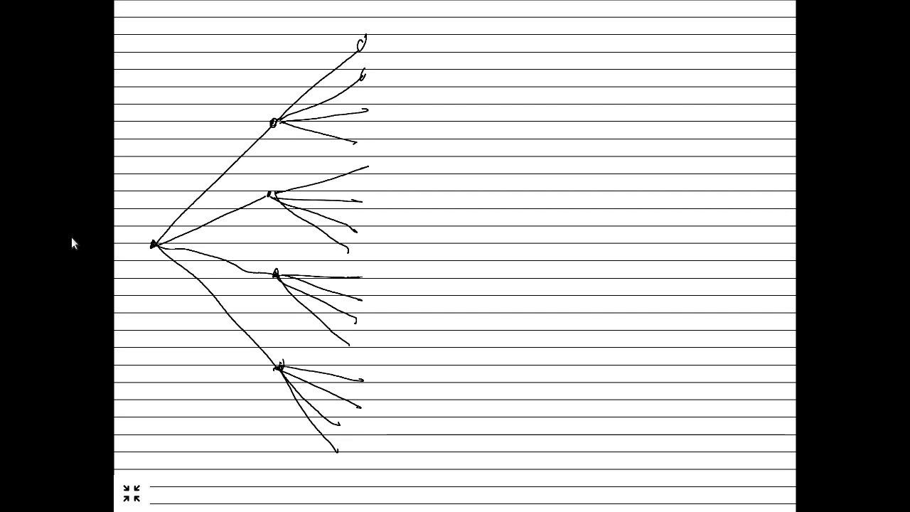
mouse_move(267, 28)
mouse_down()
mouse_move(261, 54)
mouse_move(277, 53)
mouse_move(278, 41)
mouse_up()
drag(356, 6, 356, 28)
mouse_move(357, 6)
mouse_down()
mouse_move(356, 26)
mouse_move(377, 37)
mouse_move(359, 54)
mouse_move(361, 79)
mouse_up()
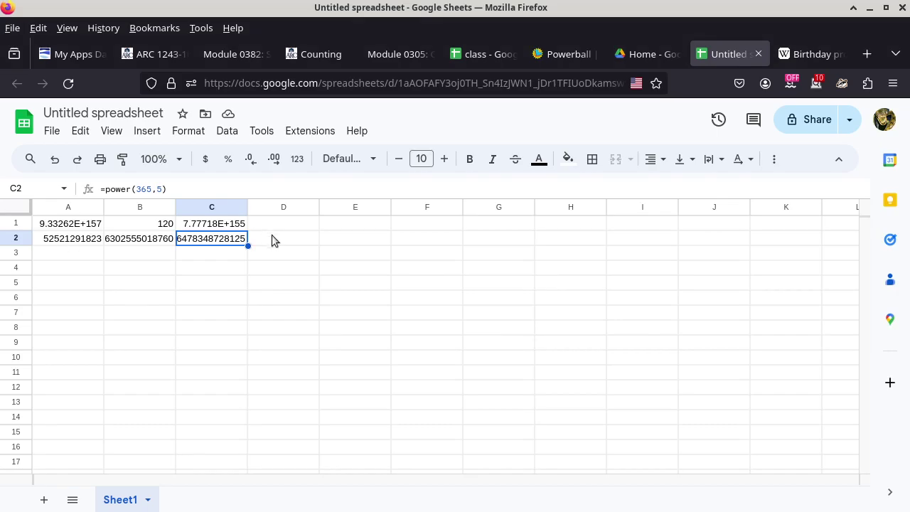
Compute the probability of unique birthdates in spreadsheet cell D2 by dividing B2 by C2
click(275, 239)
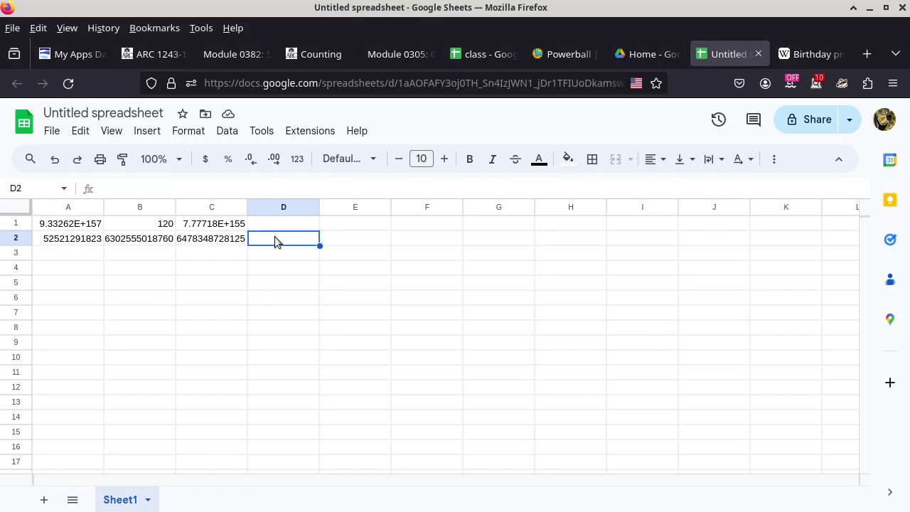
text(=)
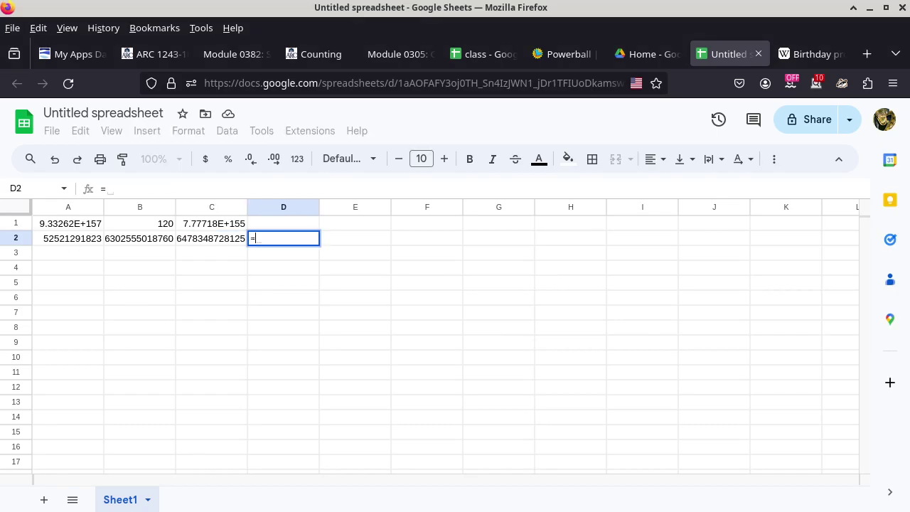
click(154, 244)
text(/)
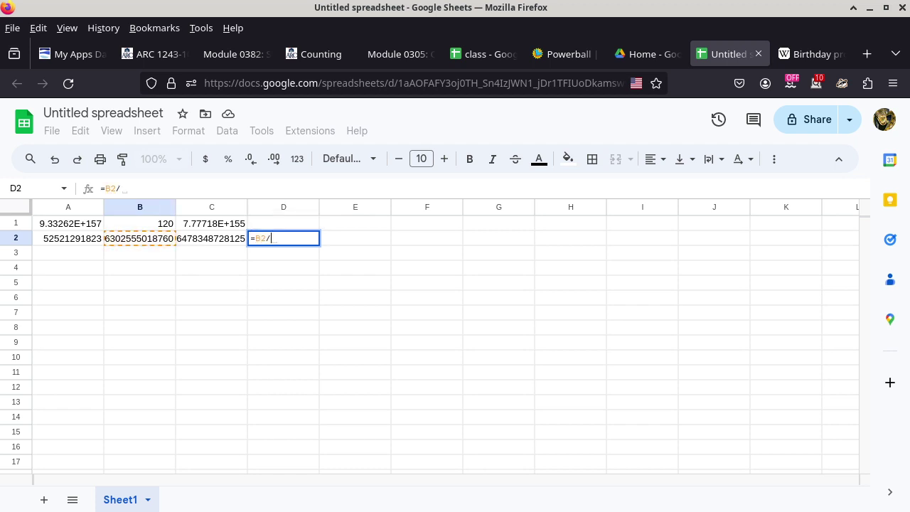
click(189, 244)
key(Return)
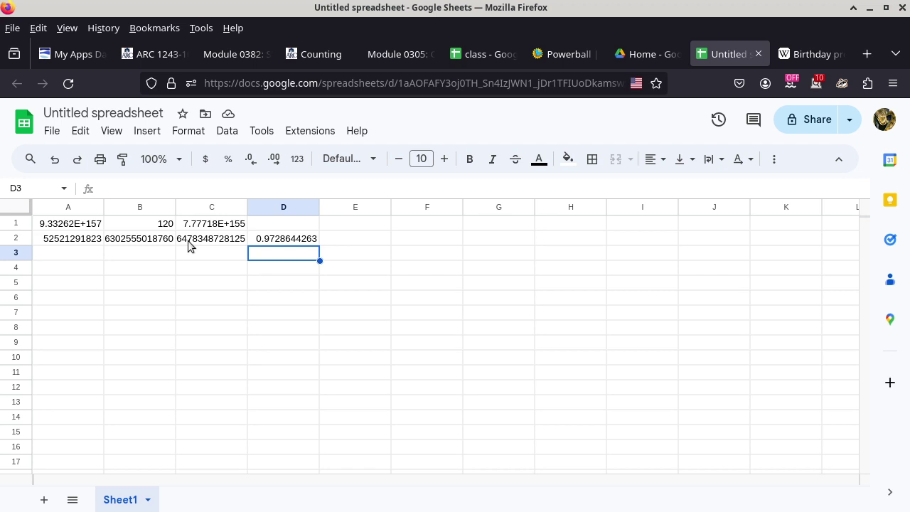
Start a class-size column with the label n in cell A4 and the value 1 in A5
click(168, 256)
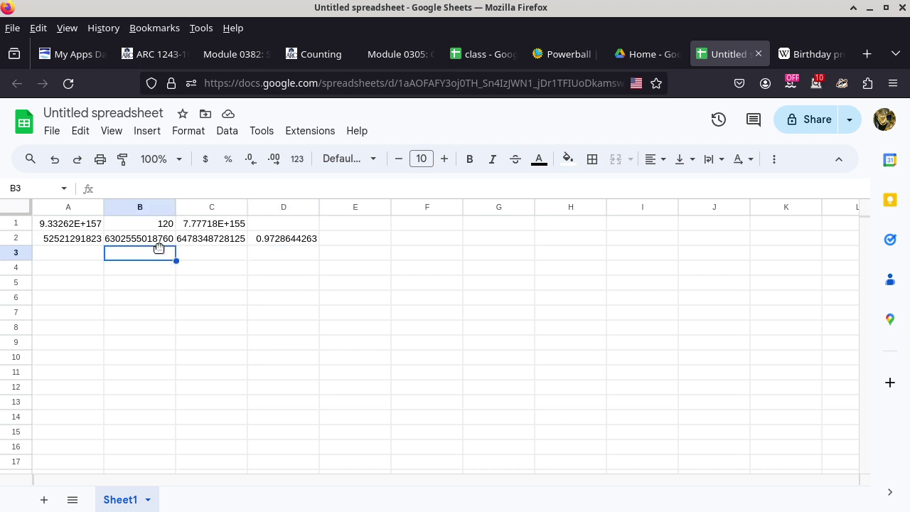
click(164, 241)
click(94, 273)
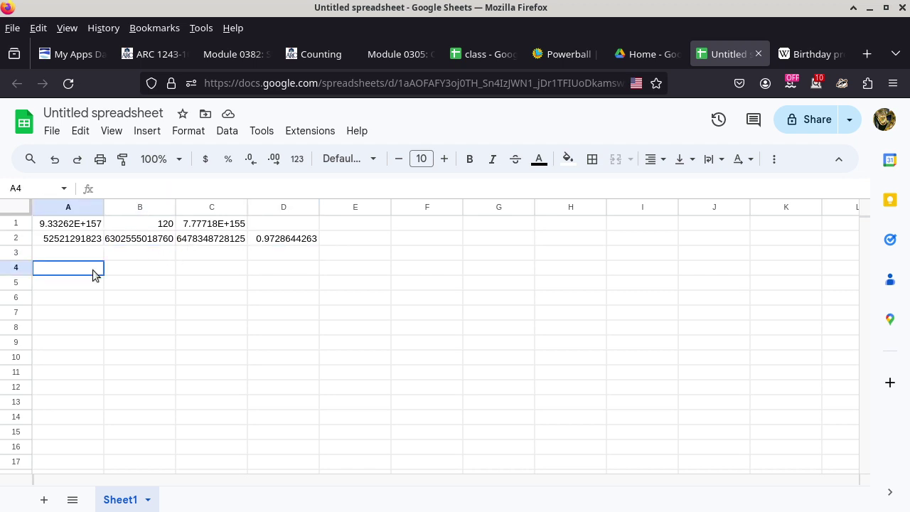
text(n)
key(Return)
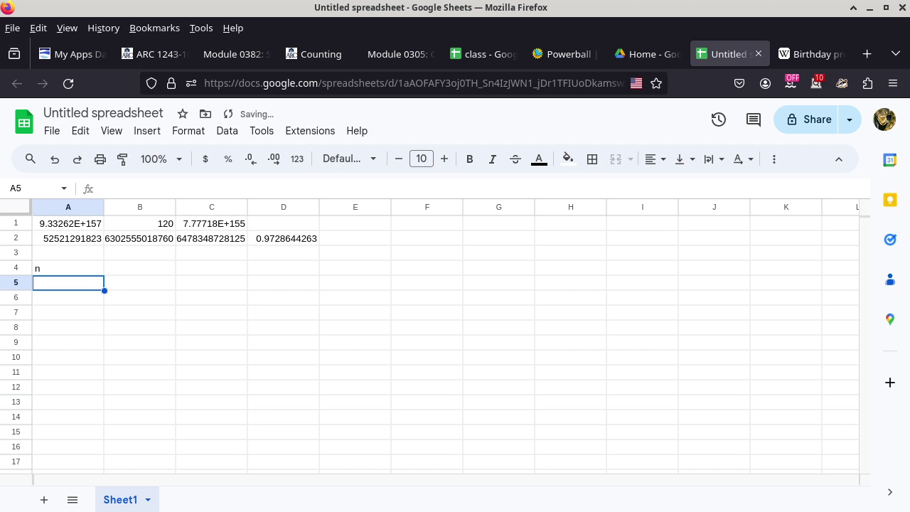
text(1)
key(Return)
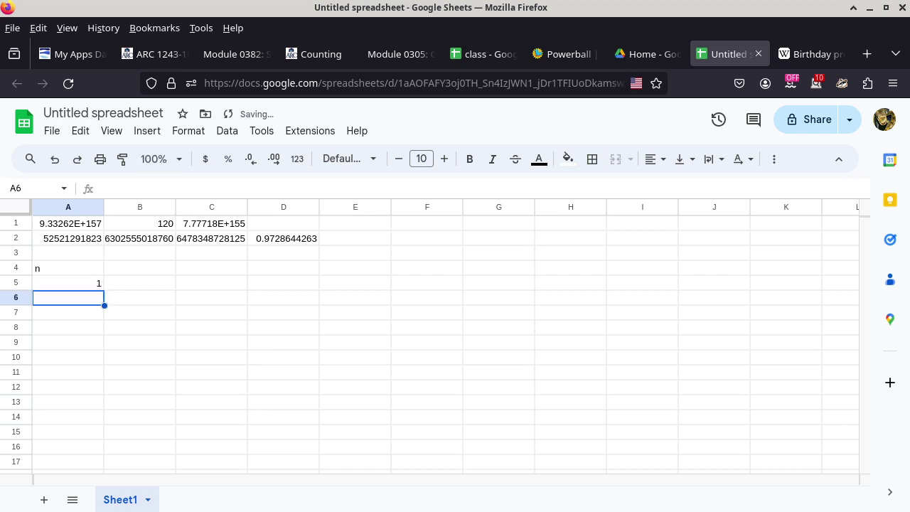
key(Up)
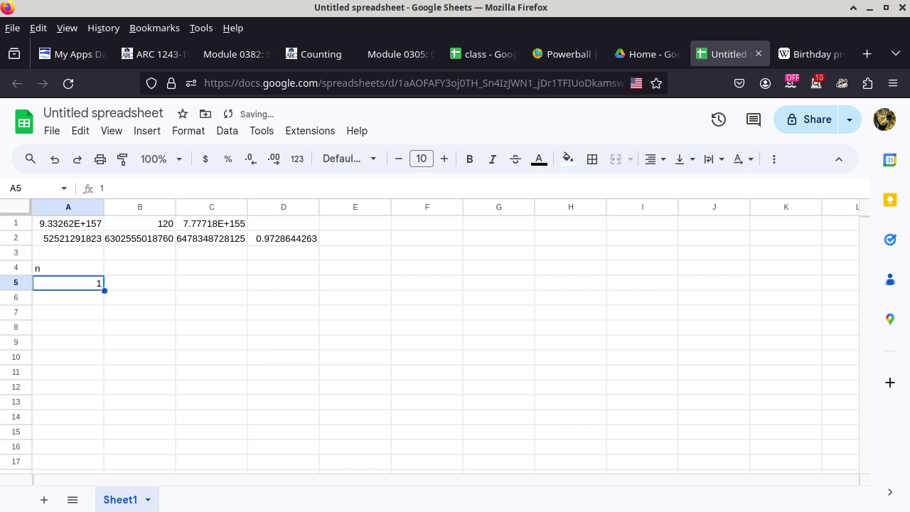
Enter =permut(365,A5) in cell B5 to count unique birthdate arrangements for the class size in A5
click(115, 287)
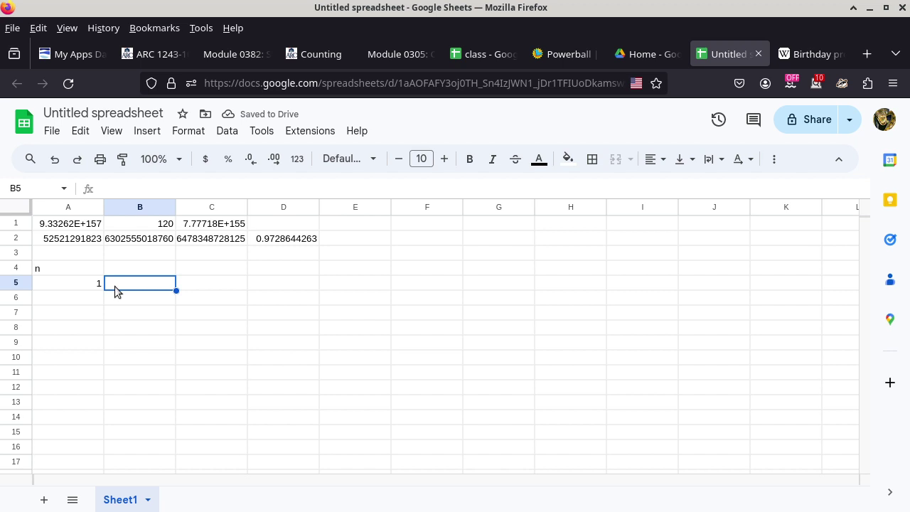
text(=)
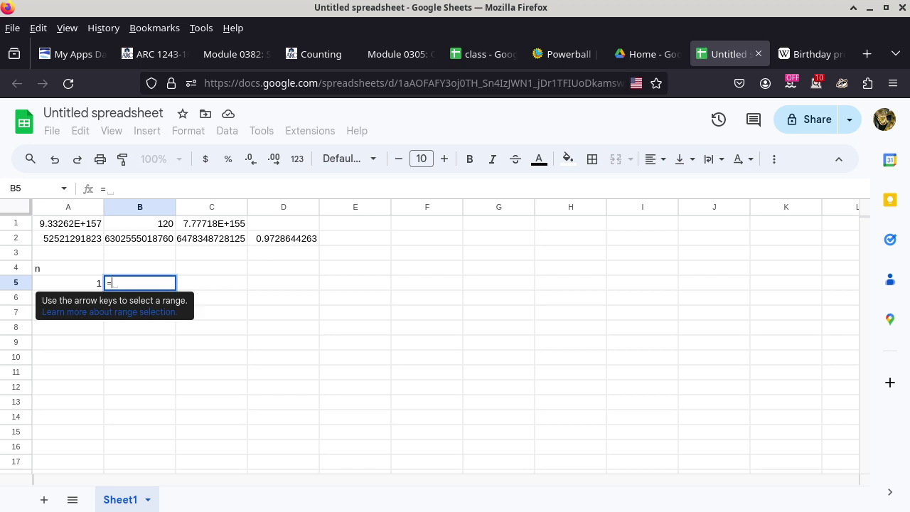
text(permut)
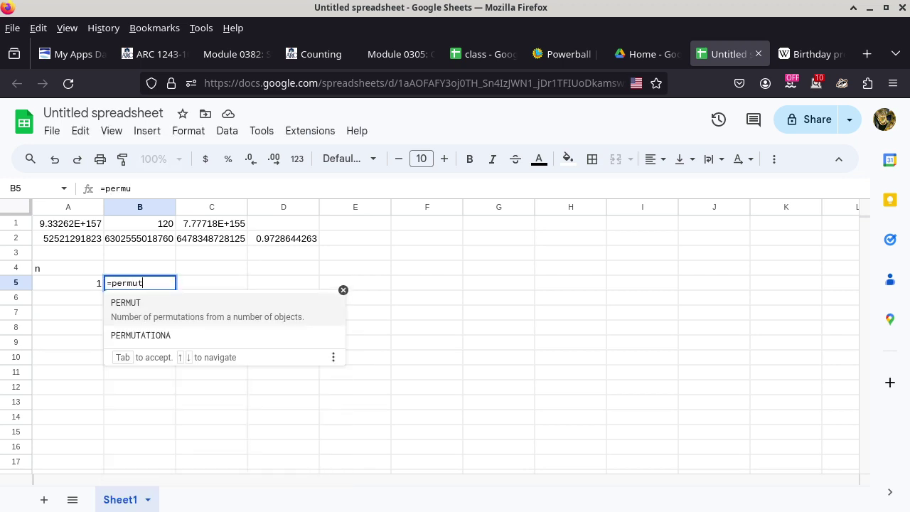
text((365,)
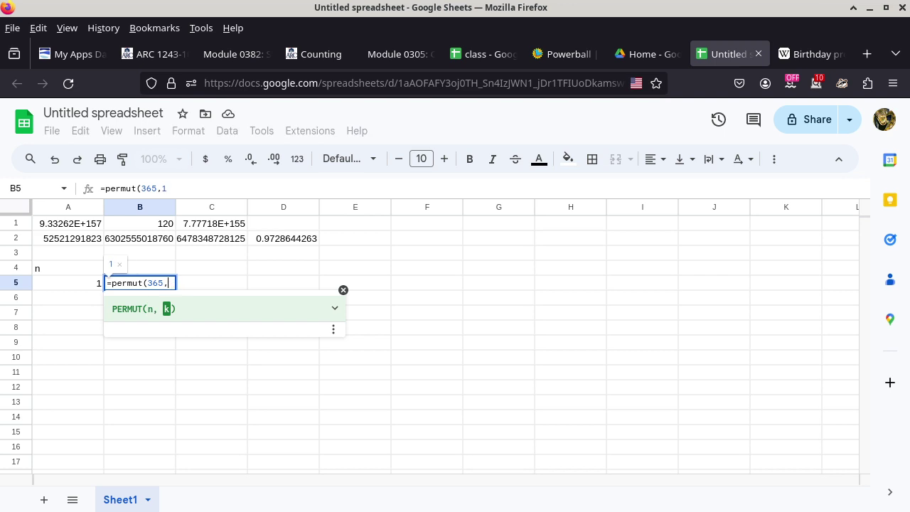
click(93, 291)
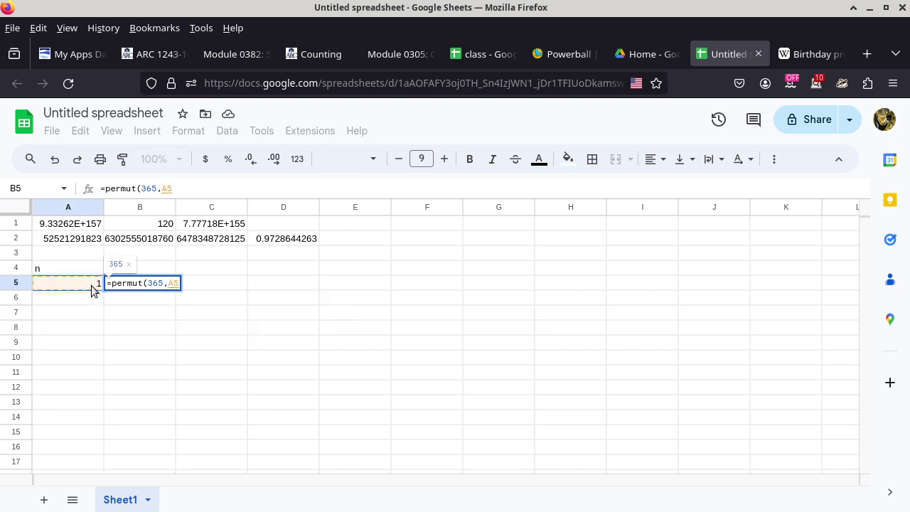
text())
key(Return)
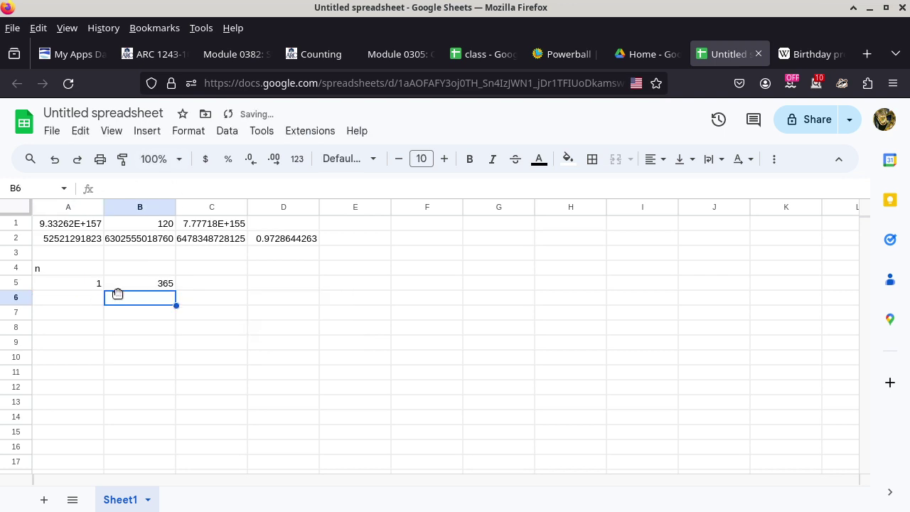
Enter =power(365,A5) in cell C5 to count all possible birthdate arrangements for the class size in A5
click(204, 280)
text(=)
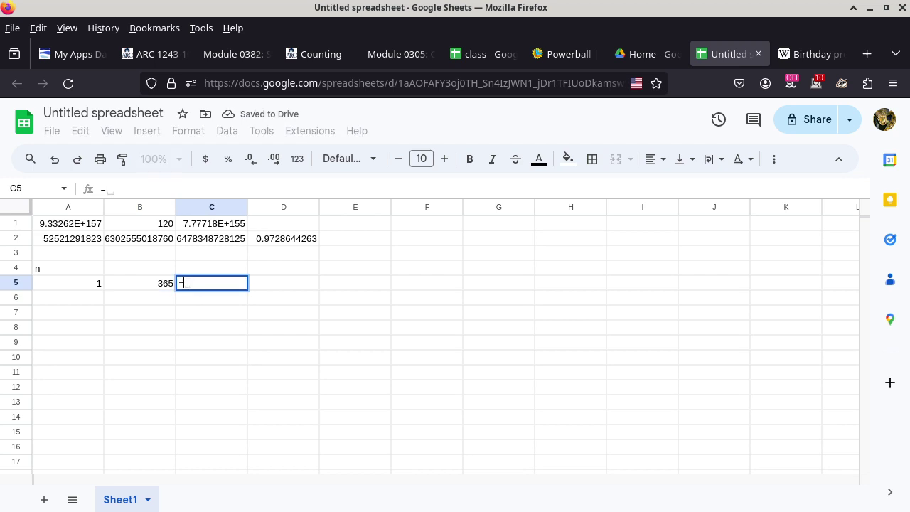
text(power(365,)
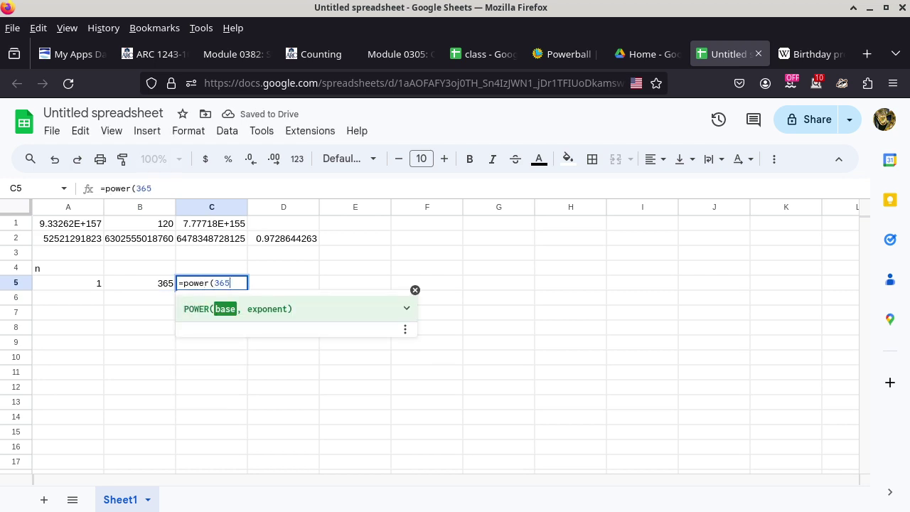
click(74, 280)
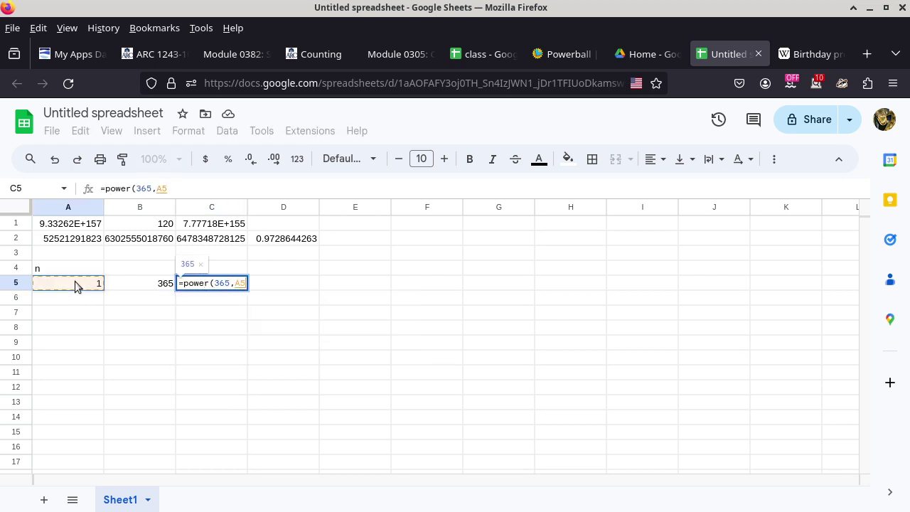
text())
key(Return)
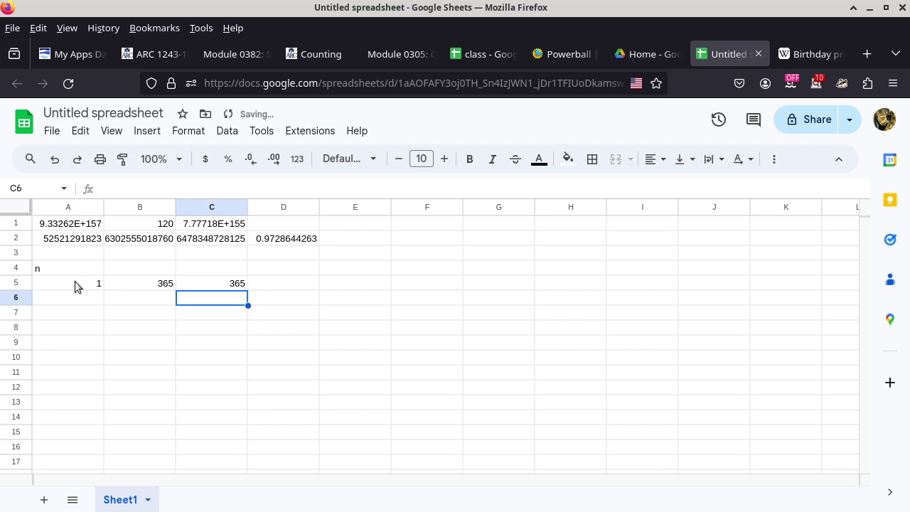
Compute the probability of unique birthdates in cell D5 by dividing B5 by C5
click(287, 286)
text(=)
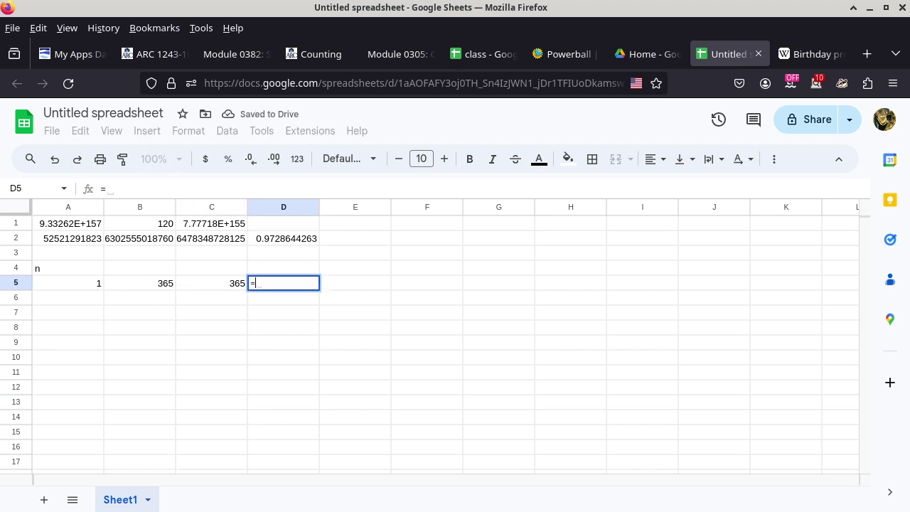
click(157, 286)
text(/)
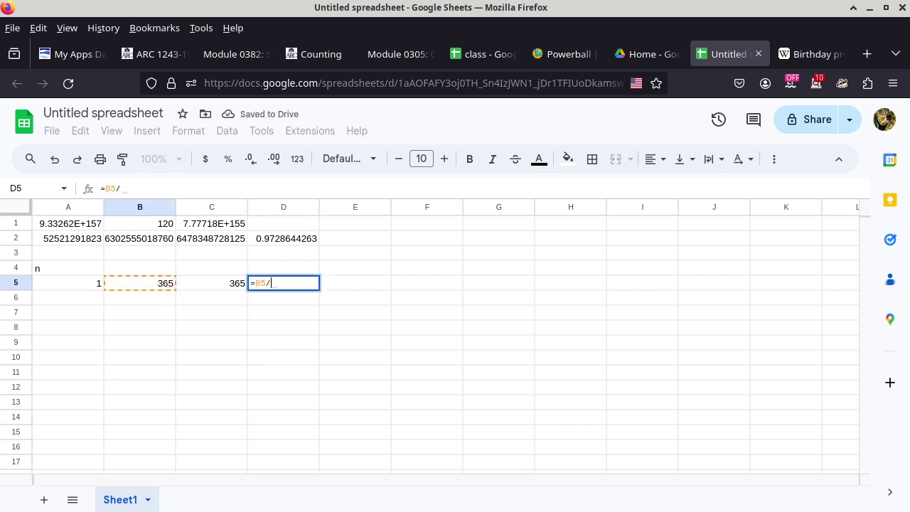
click(216, 285)
key(Return)
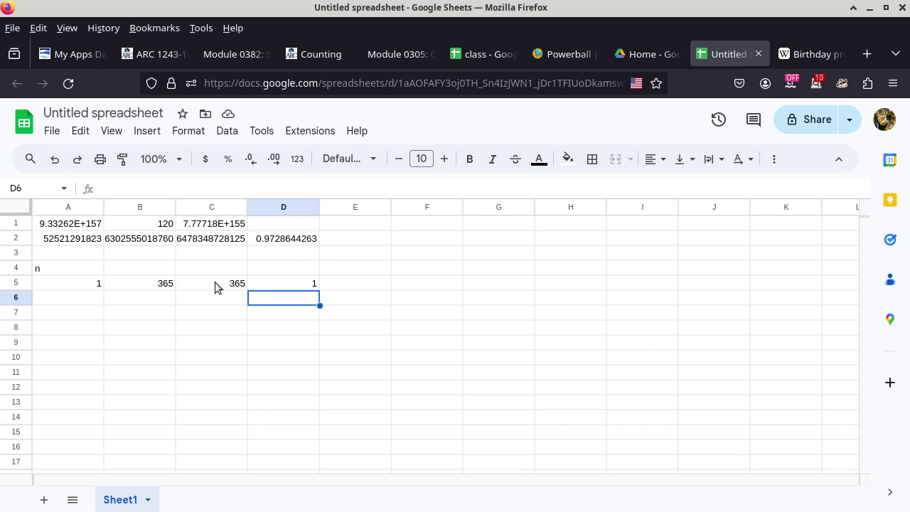
Enter =A5+1 in cell A6 to generate the next class size
click(90, 297)
text(=)
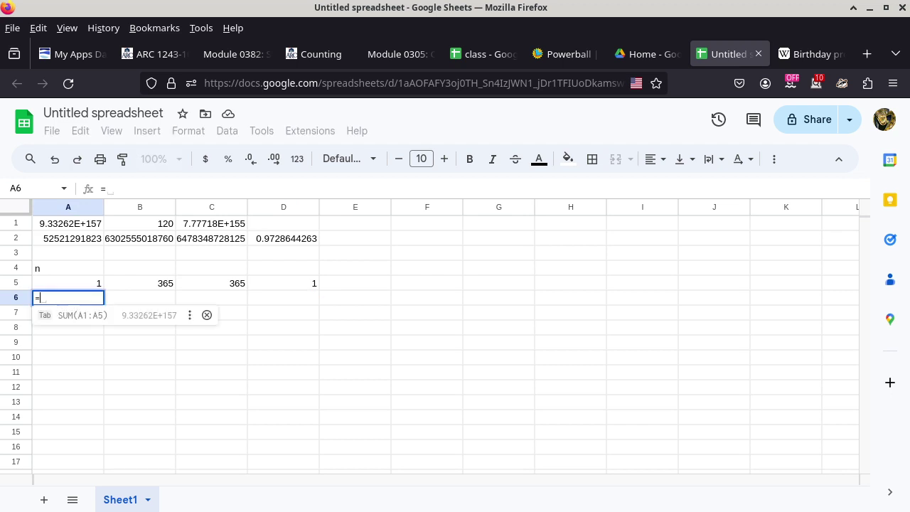
click(78, 285)
text(+1)
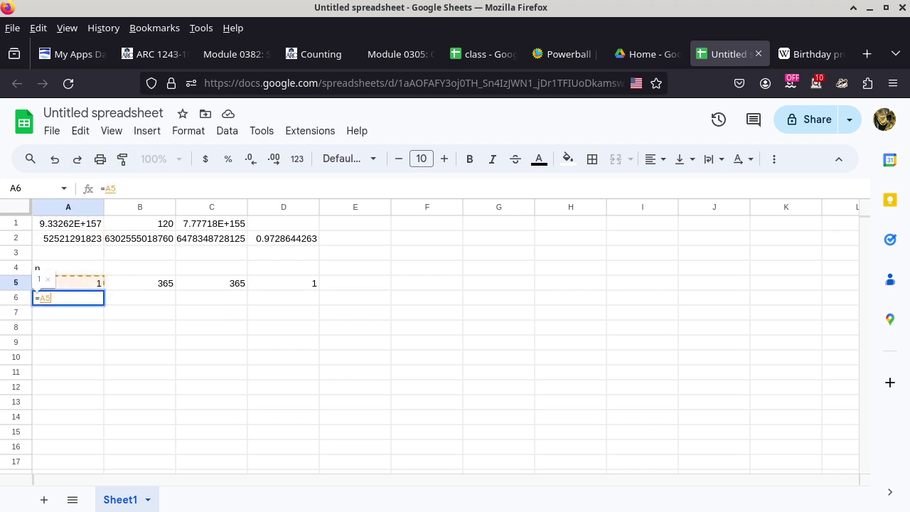
key(Return)
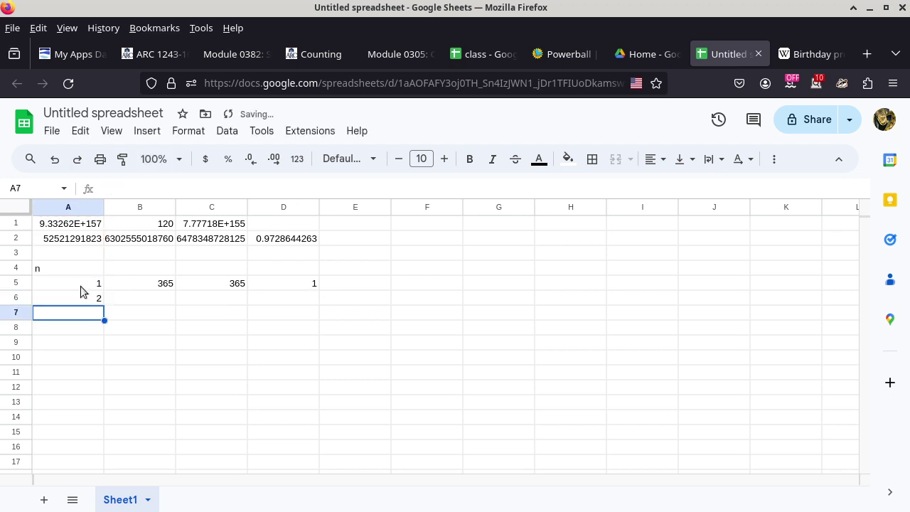
Fill the formulas in B5:D5 down into row 6 and check the formula in D6
click(163, 287)
shift+click(303, 285)
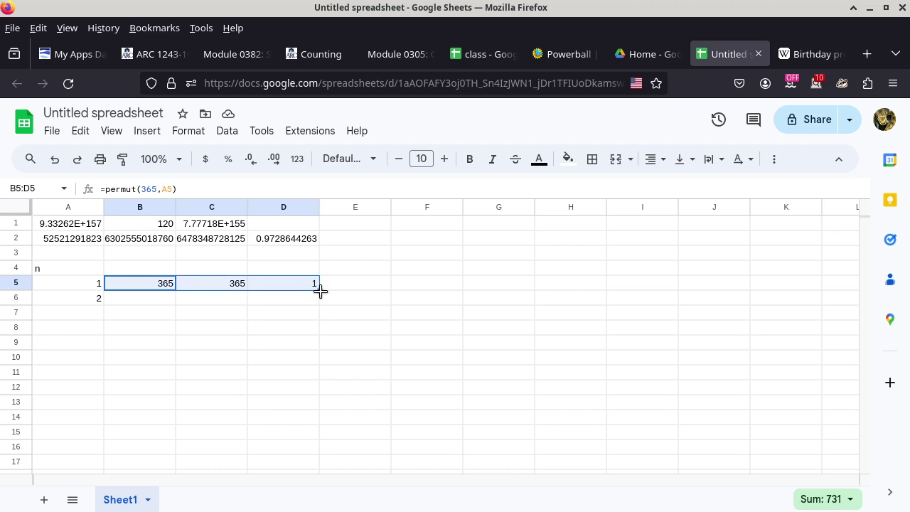
drag(320, 291, 321, 306)
click(359, 312)
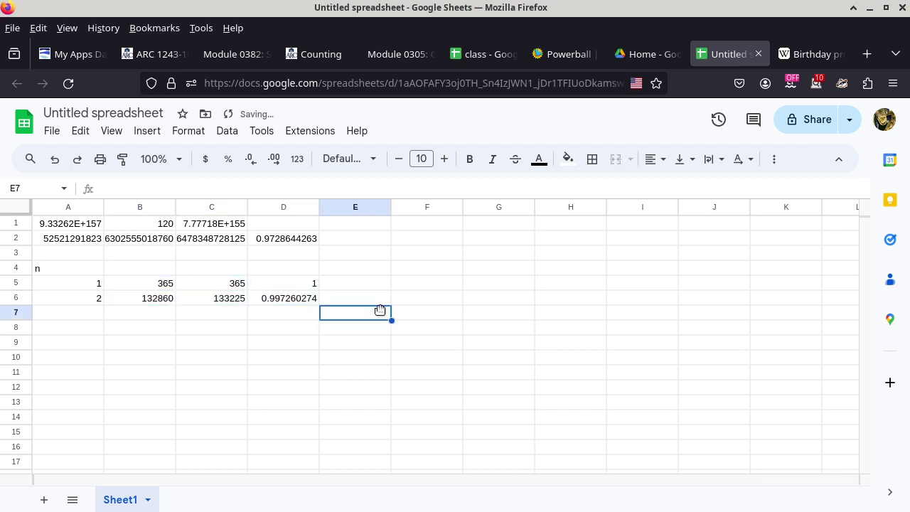
click(287, 303)
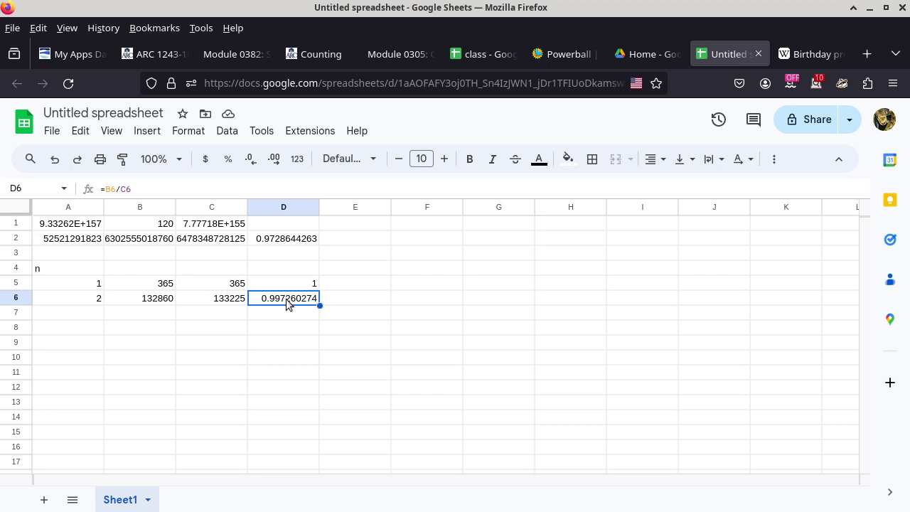
Fill the formulas in A6:D6 down through row 34 to extend the table to a class size of 30
click(71, 297)
shift+click(290, 299)
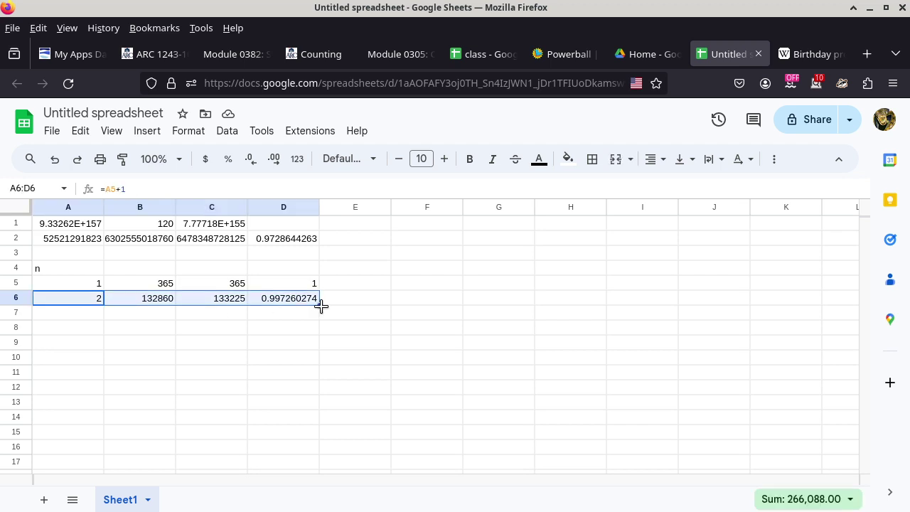
drag(320, 305, 317, 408)
drag(320, 454, 319, 434)
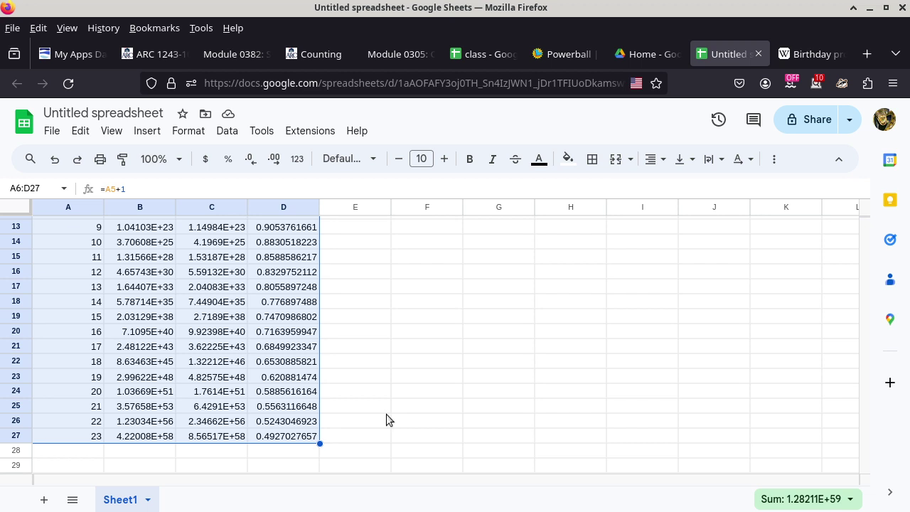
scroll(385, 414, down, 2)
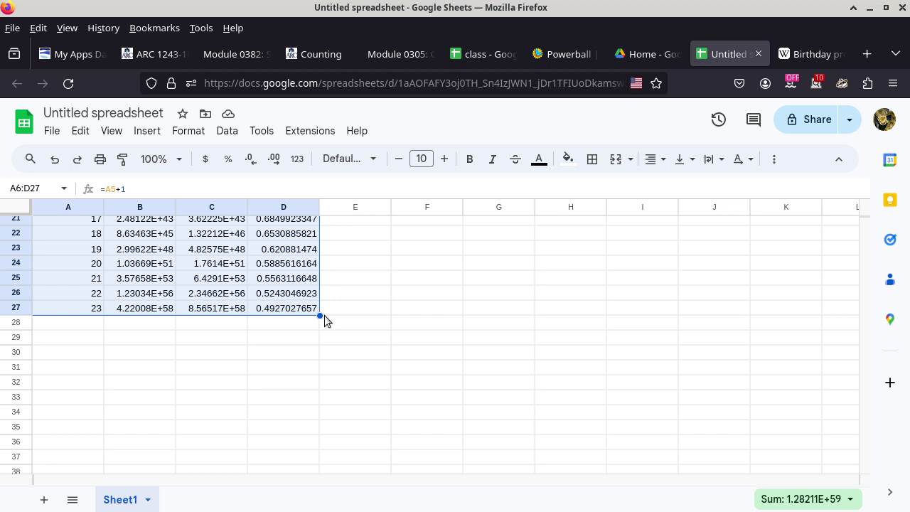
drag(321, 314, 315, 412)
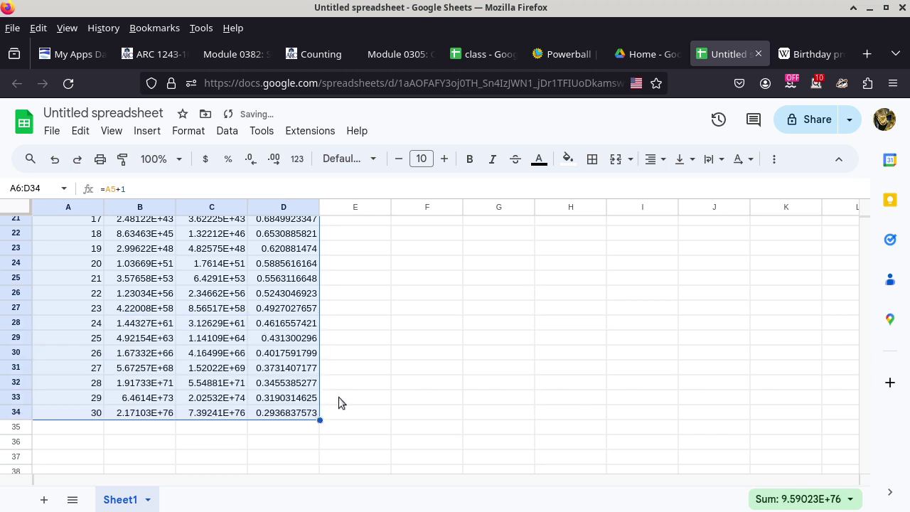